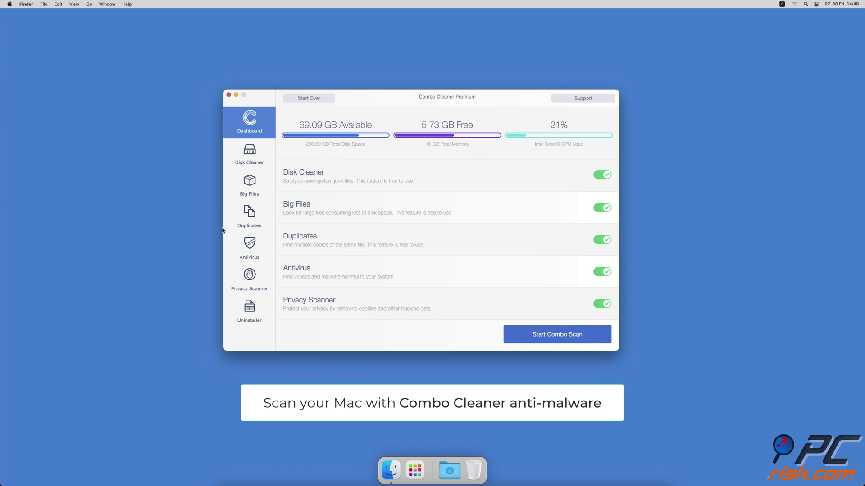
- Start a Full Scan in Antivirus, then remove the 522 KB of junk files in Disk Cleaner
{"action": "left_click", "coordinate": [228, 250]}
{"action": "left_click", "coordinate": [447, 159]}
{"action": "left_click", "coordinate": [524, 336]}
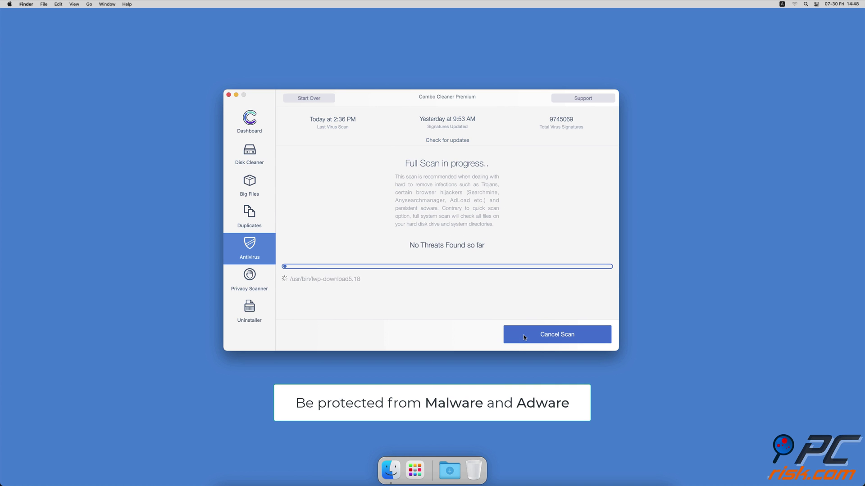
{"action": "left_click", "coordinate": [249, 159]}
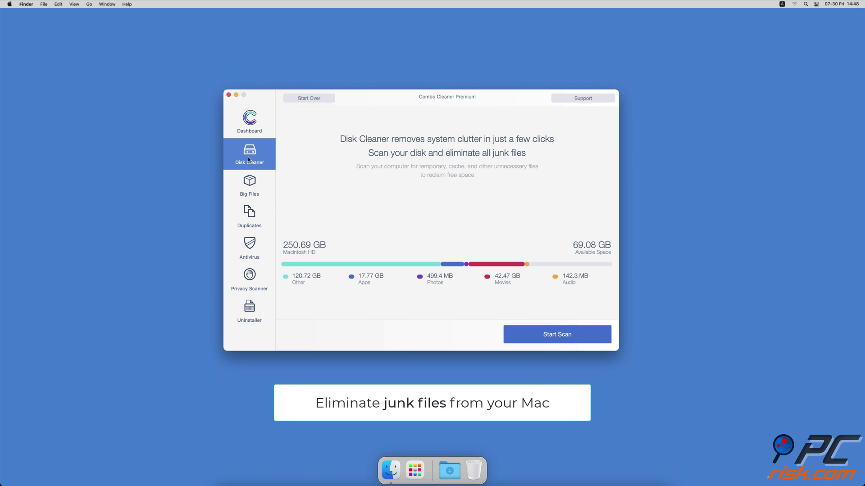
{"action": "left_click", "coordinate": [526, 337]}
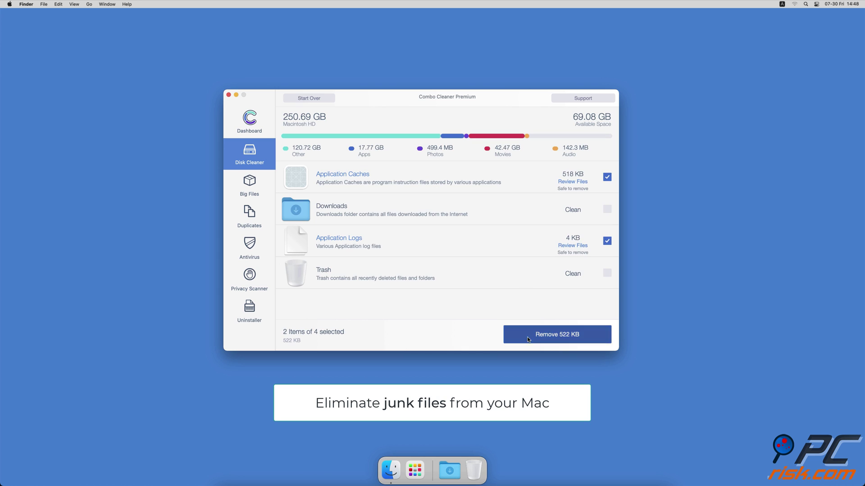
- Start a Big Files scan for files over 100 MB, then a Duplicates scan of the home folder
{"action": "left_click", "coordinate": [268, 191]}
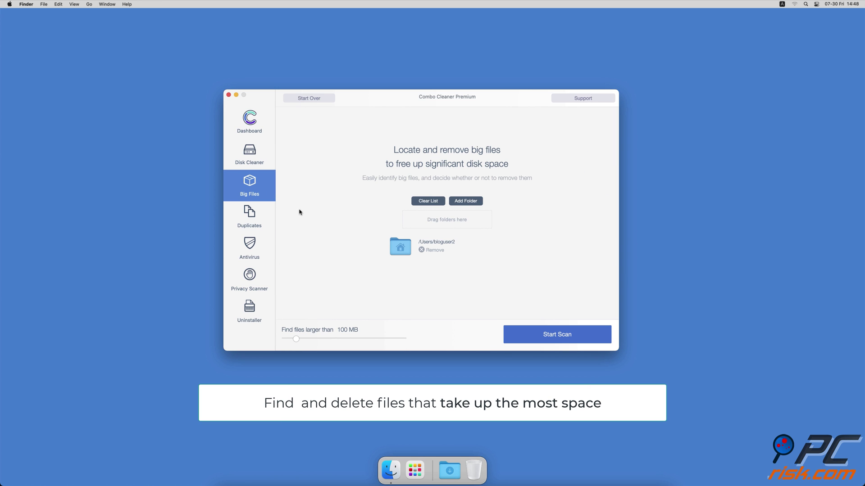
{"action": "left_click", "coordinate": [522, 334]}
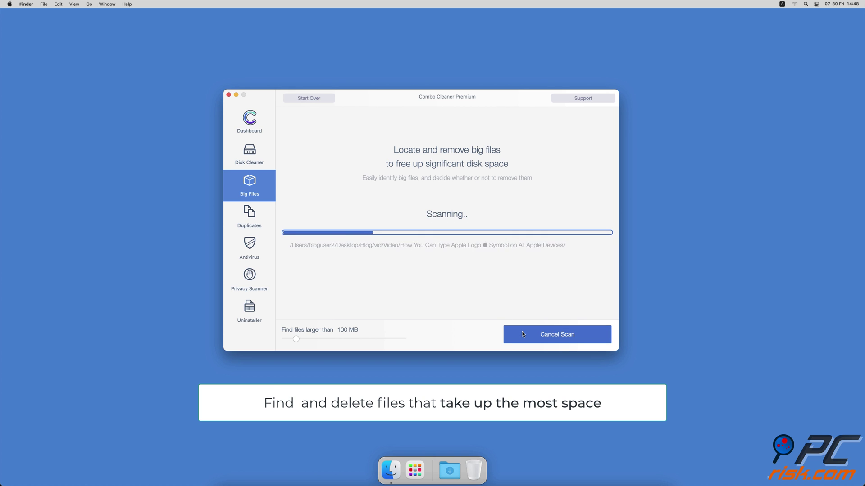
{"action": "left_click", "coordinate": [262, 221]}
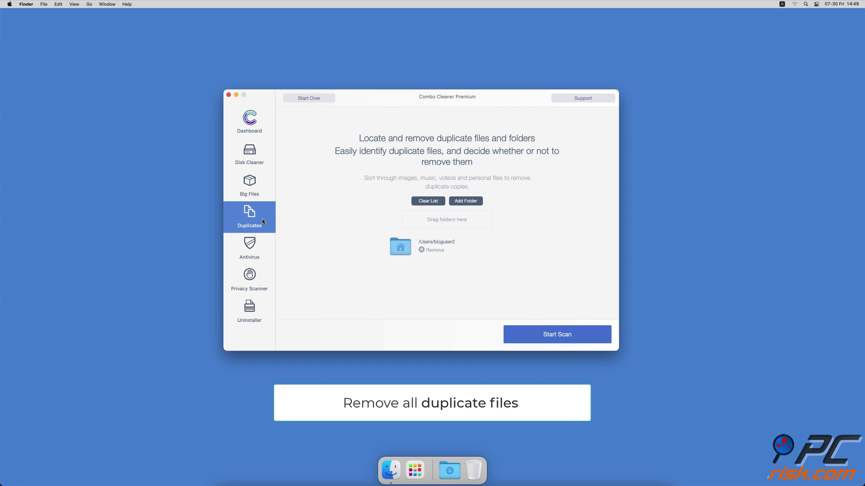
{"action": "left_click", "coordinate": [522, 333]}
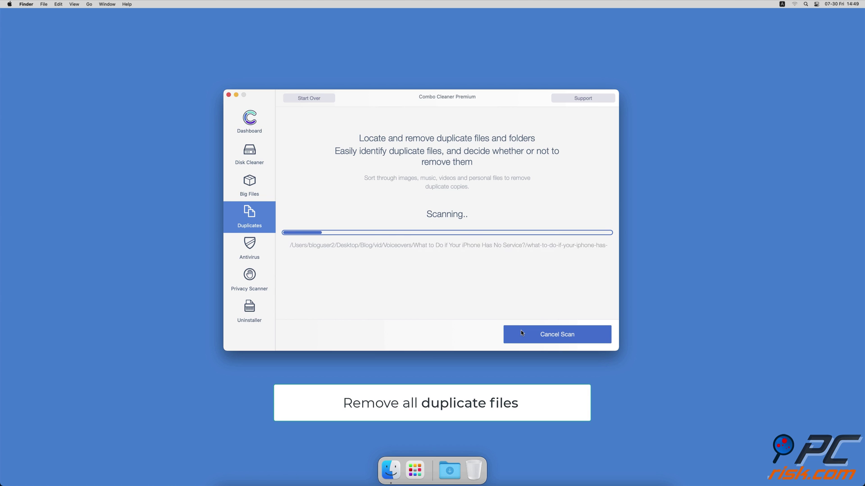
- Run Privacy Scanner to list 29 browser and system items, then start the Uninstaller's app scan
{"action": "left_click", "coordinate": [266, 282]}
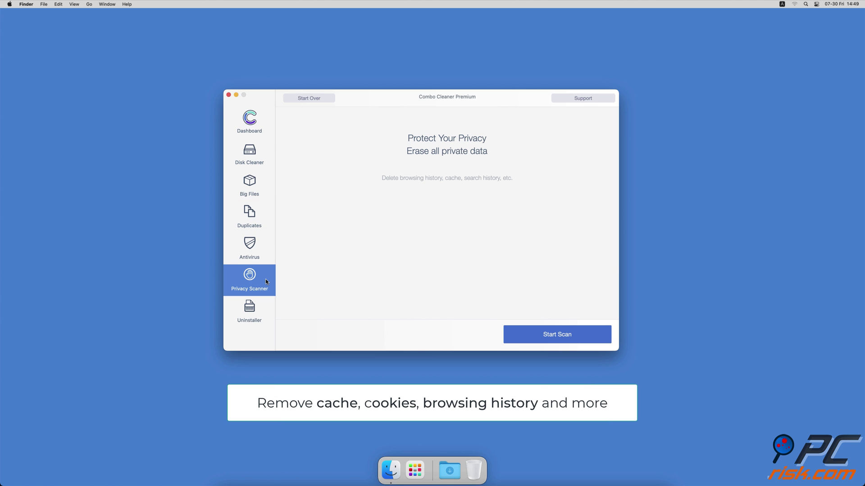
{"action": "left_click", "coordinate": [513, 336]}
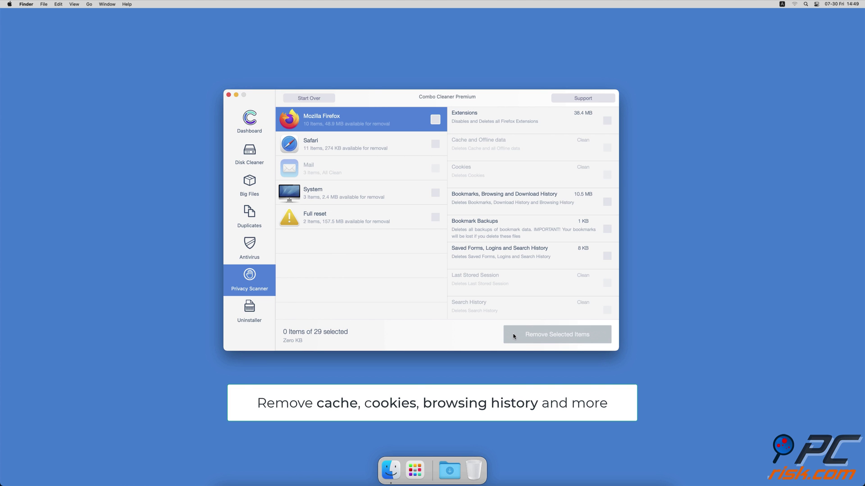
{"action": "left_click", "coordinate": [269, 319]}
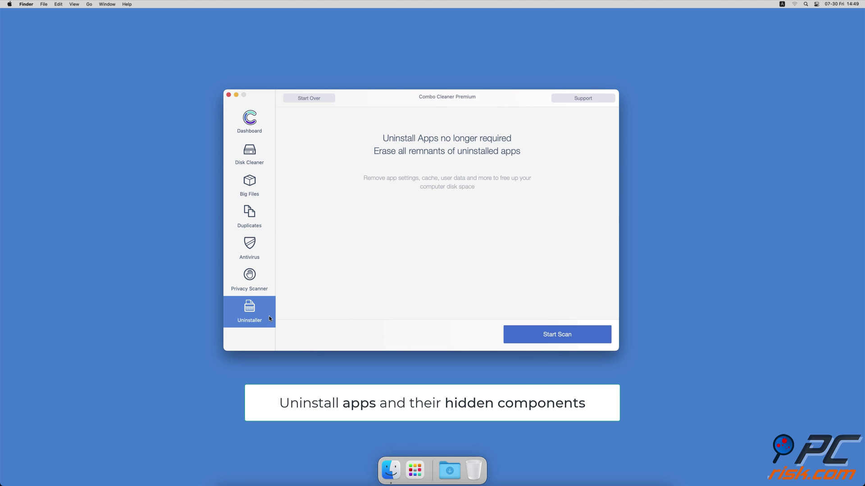
{"action": "left_click", "coordinate": [512, 336]}
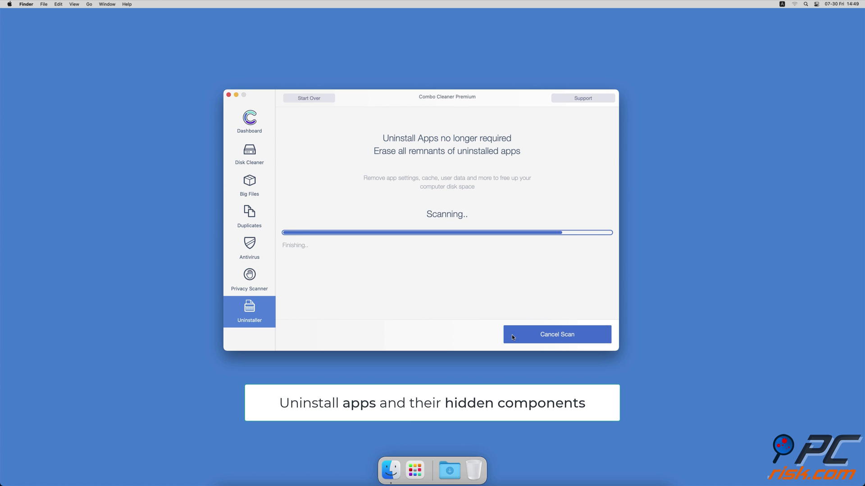